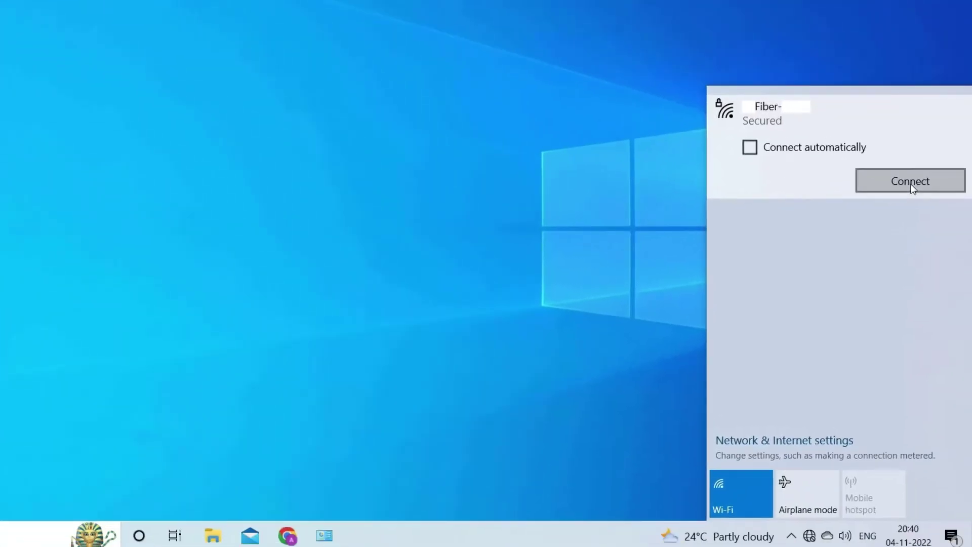
- Connect to the secured Wi-Fi network from the taskbar flyout, then dismiss the flyout
left_click(909, 181)
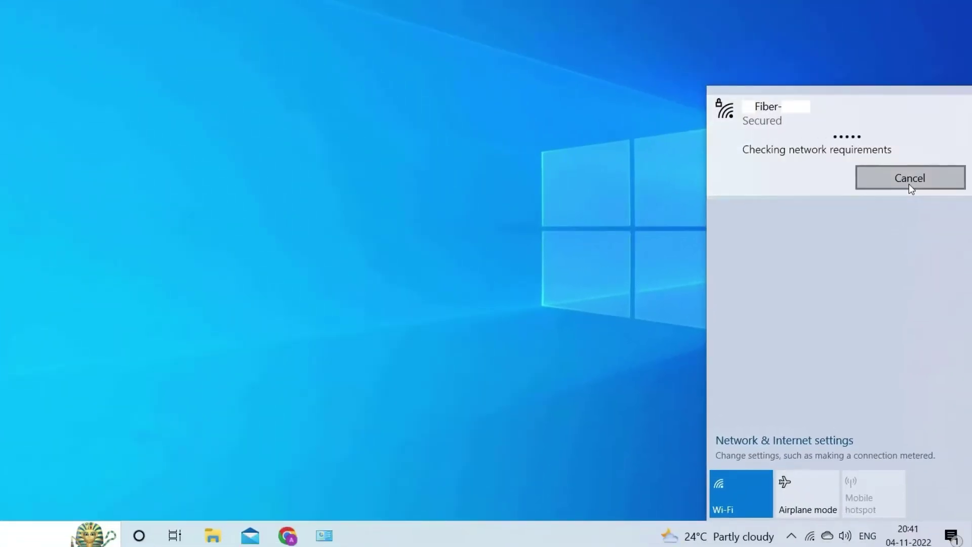
left_click(465, 312)
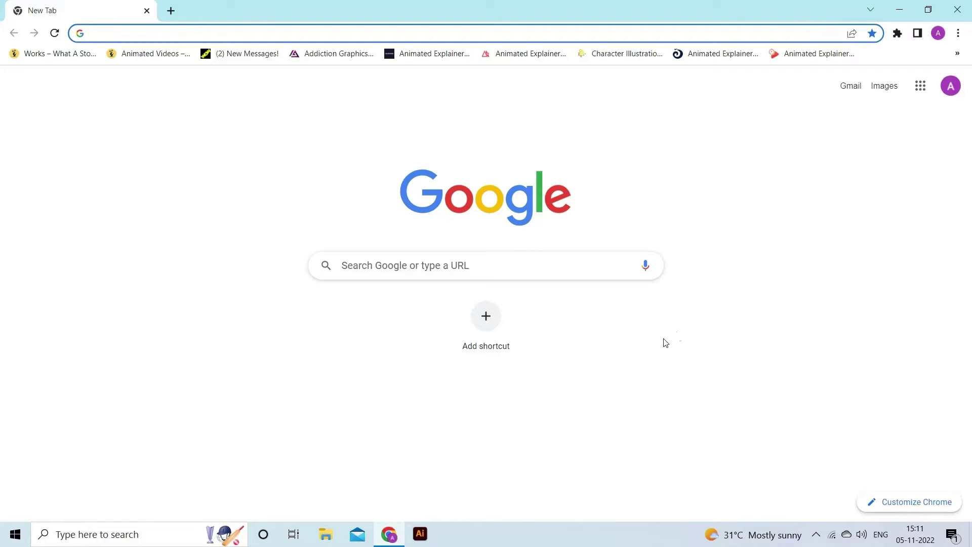
- Launch Drive from the Google apps grid and show the profile avatar's account panel
left_click(919, 86)
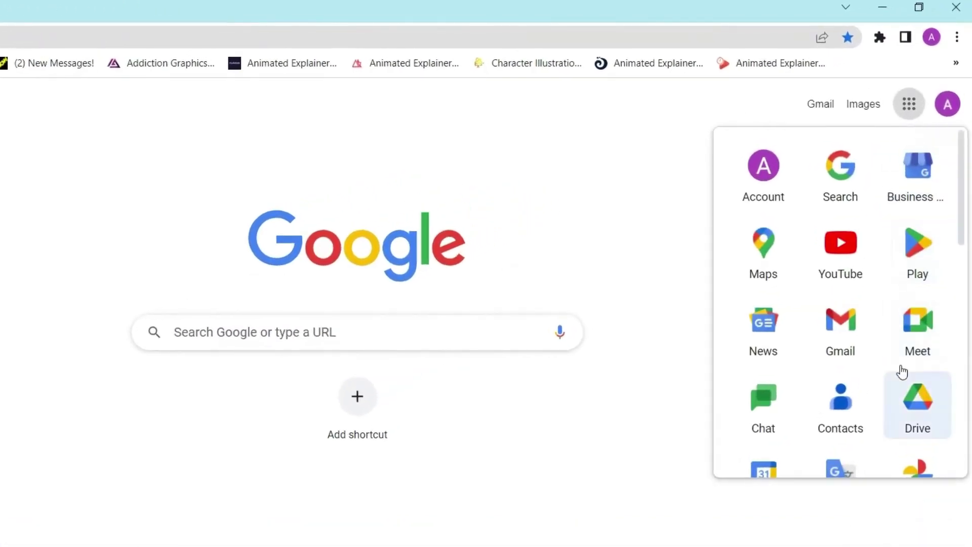
scroll(909, 334, "down", 2)
left_click(922, 346)
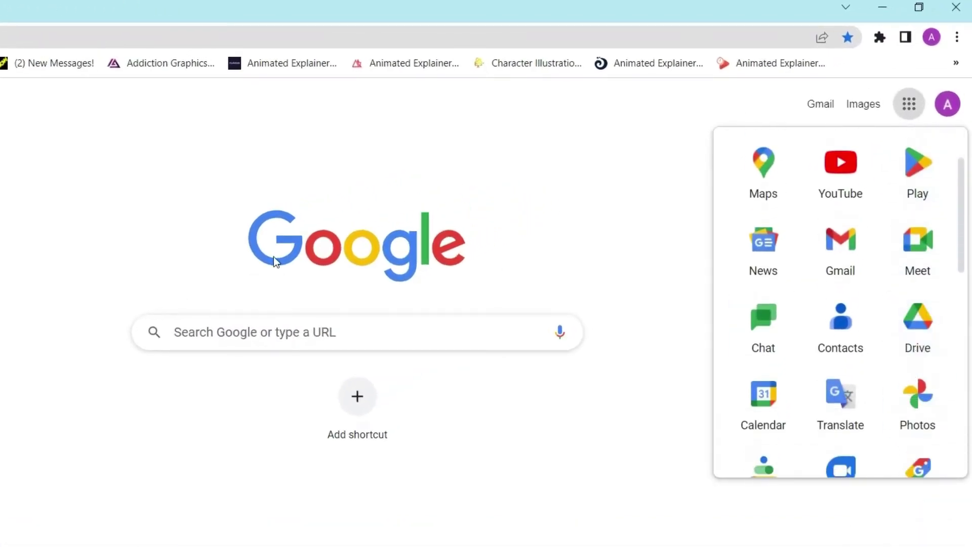
left_click(946, 79)
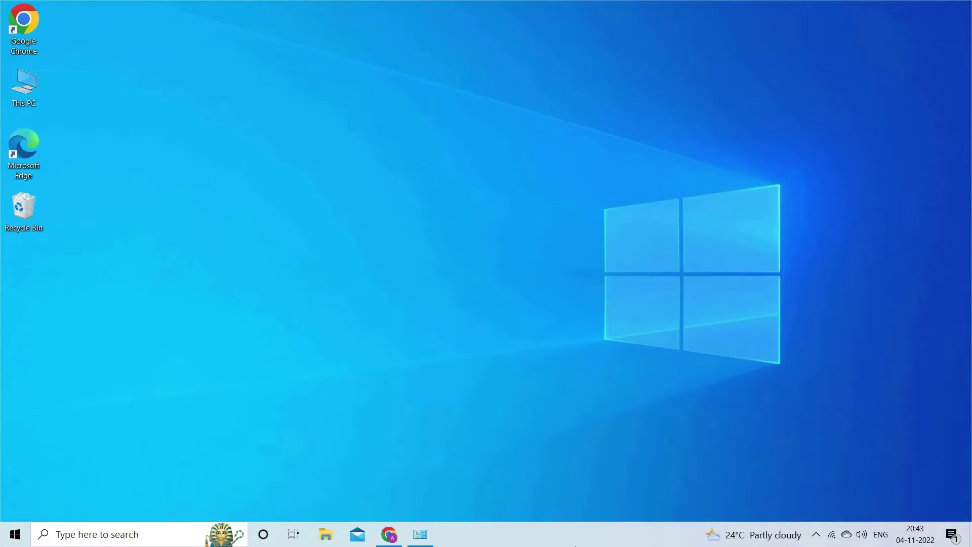
- Clear Chrome's browsing data, including cookies and cached files, with time range set to All time
left_click(388, 534)
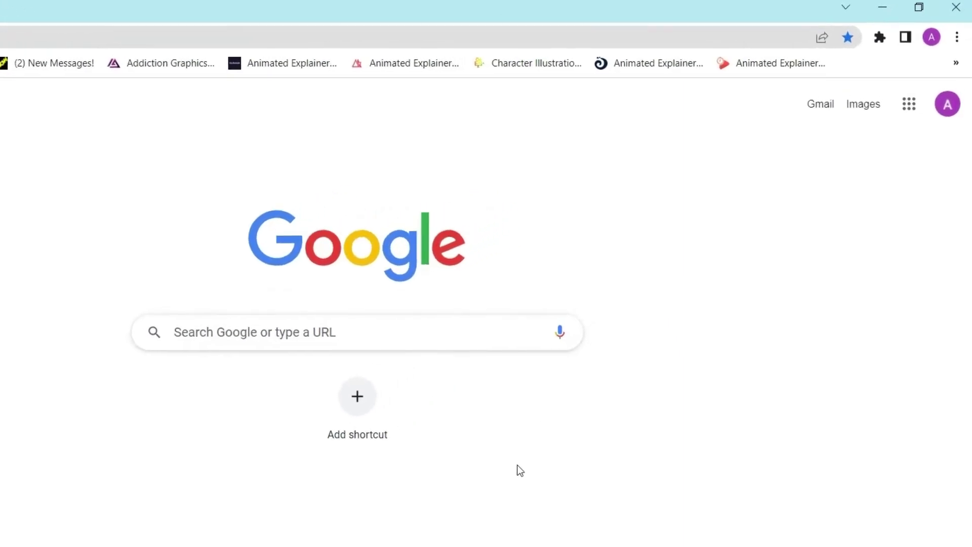
left_click(958, 37)
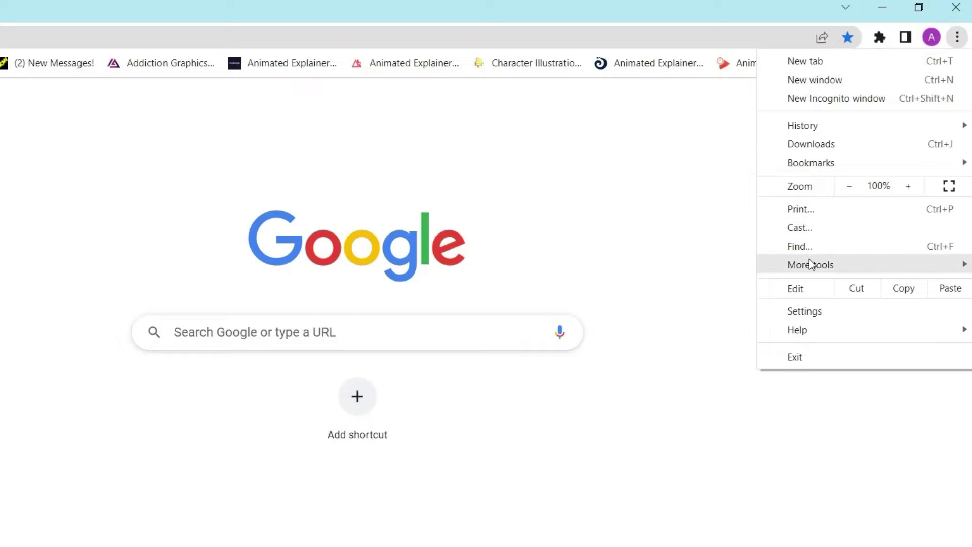
mouse_move(819, 268)
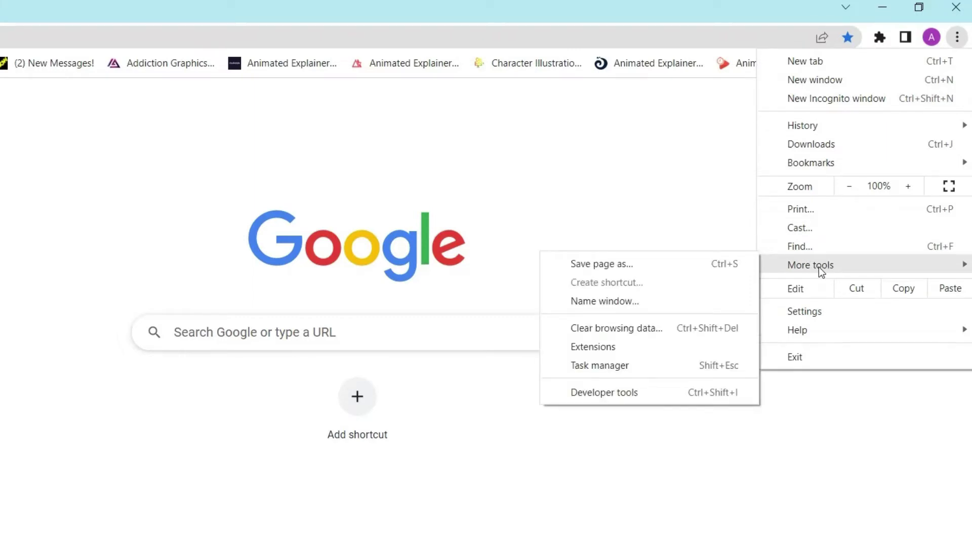
left_click(625, 328)
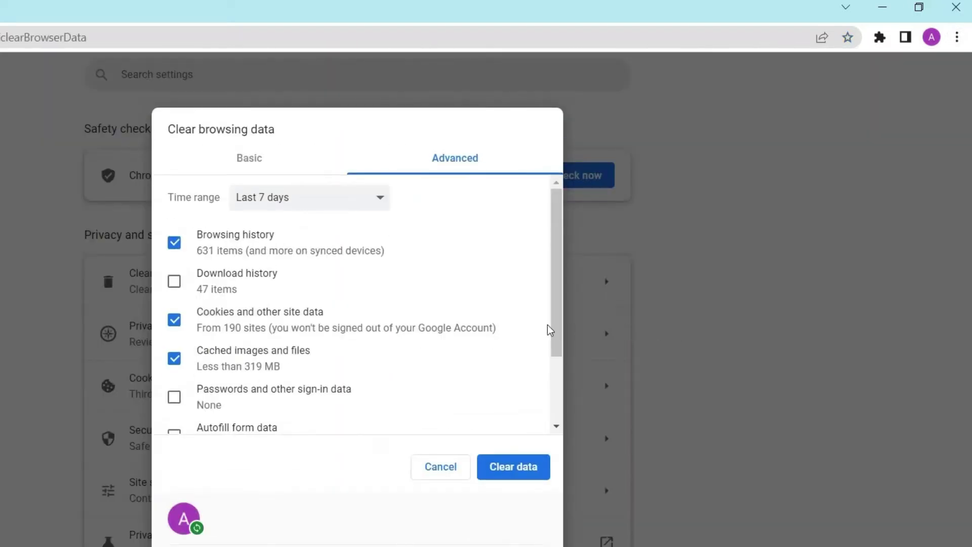
left_click(356, 198)
left_click(263, 272)
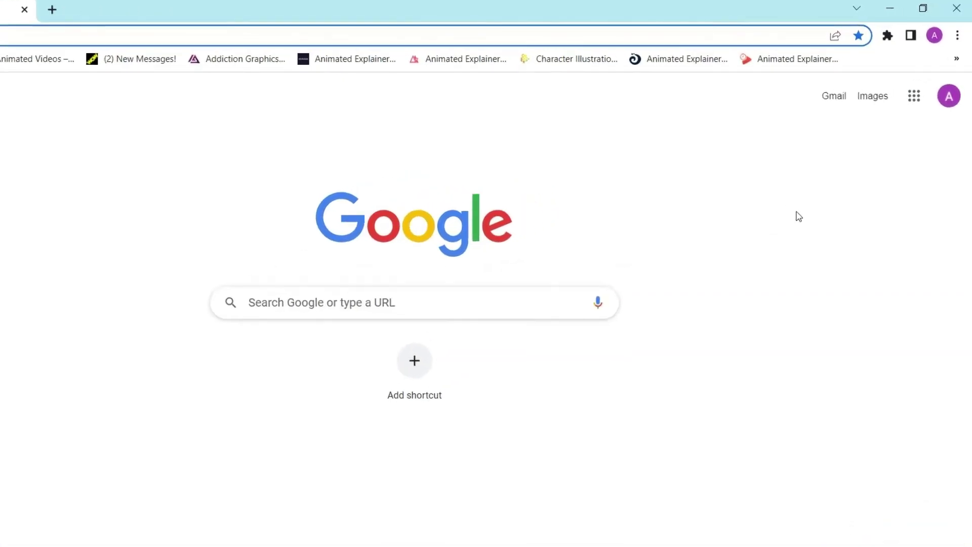
- Check for Chrome updates on the Help > About Google Chrome page
left_click(957, 36)
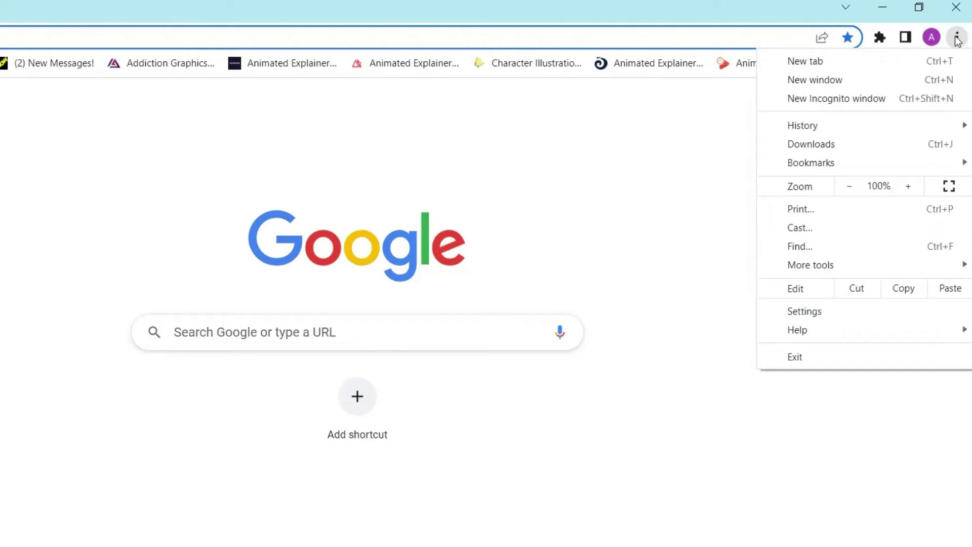
mouse_move(799, 337)
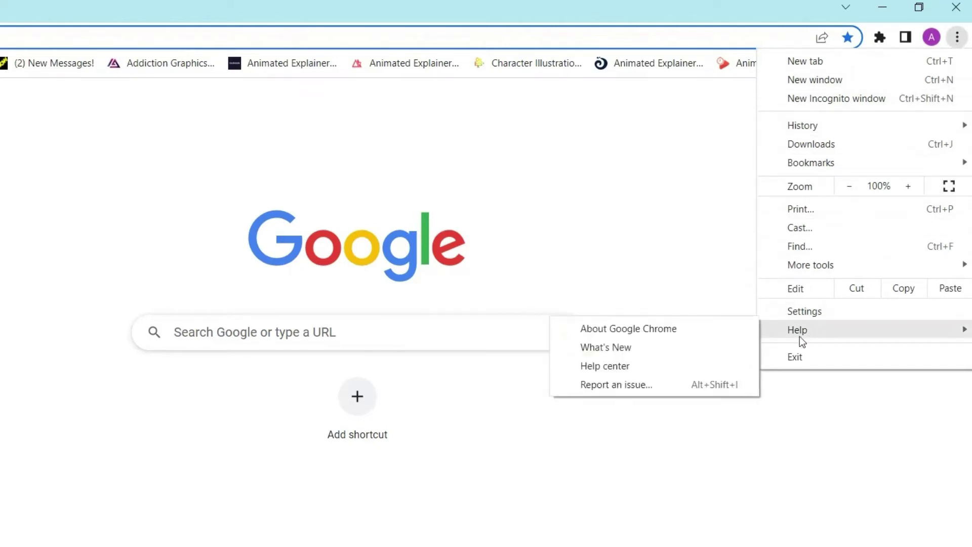
left_click(682, 329)
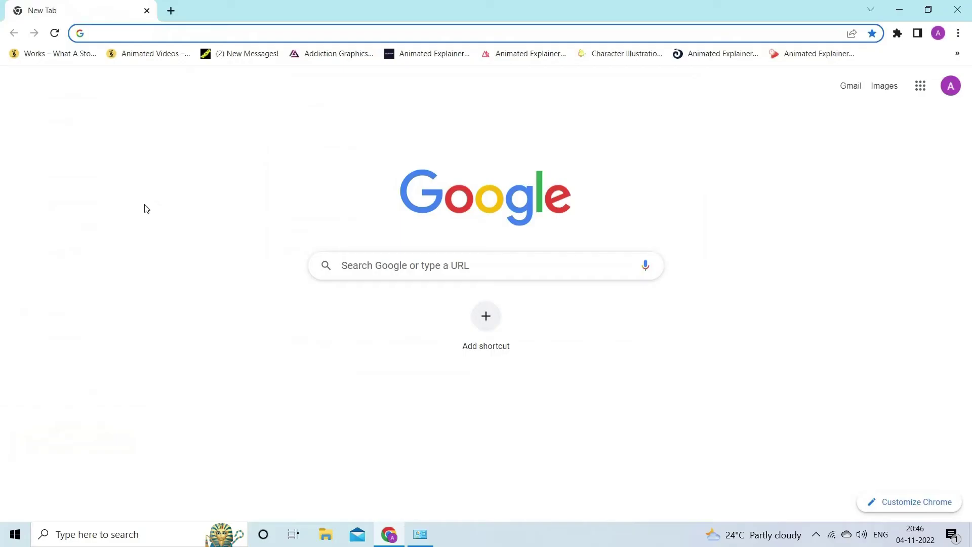
- In Google Drive, copy the share link of 45 rescue updated.mp4
left_click(921, 86)
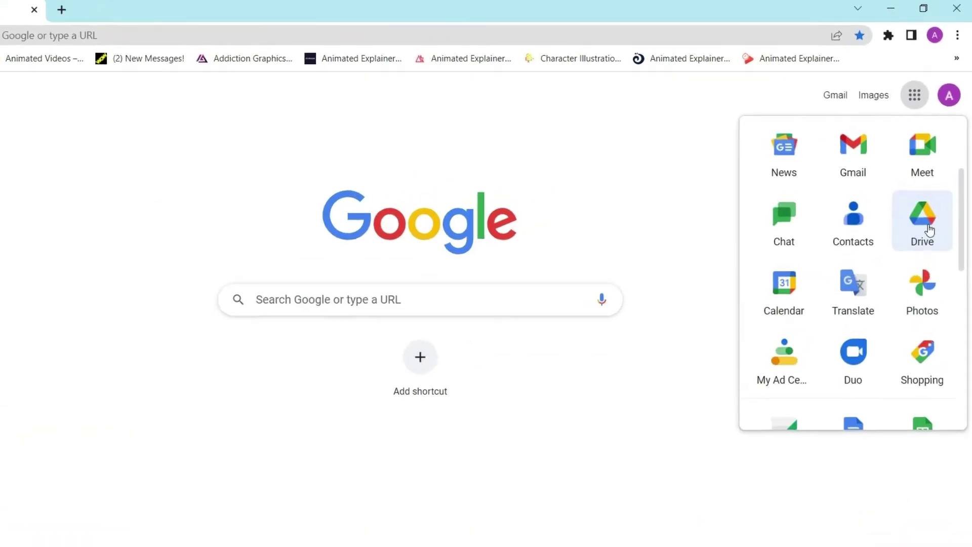
left_click(923, 202)
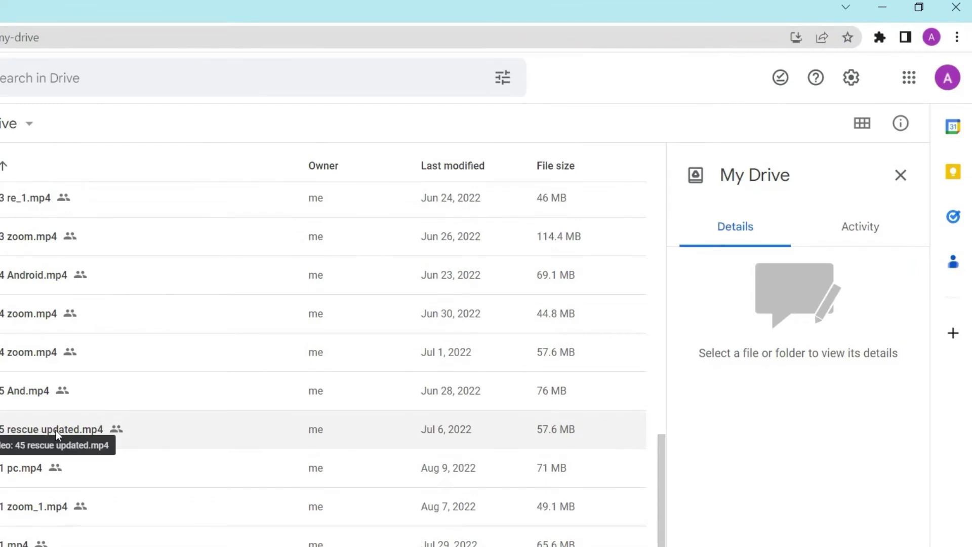
right_click(69, 429)
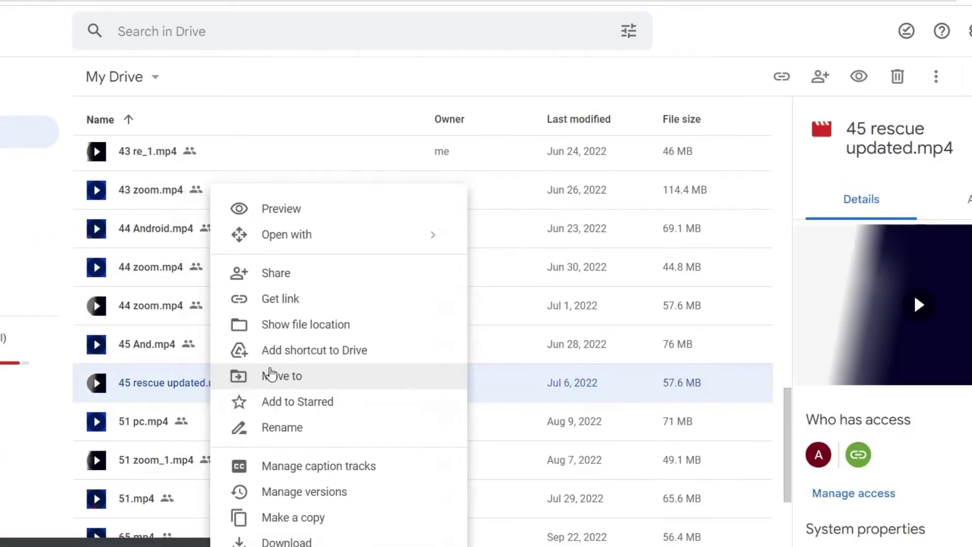
left_click(318, 286)
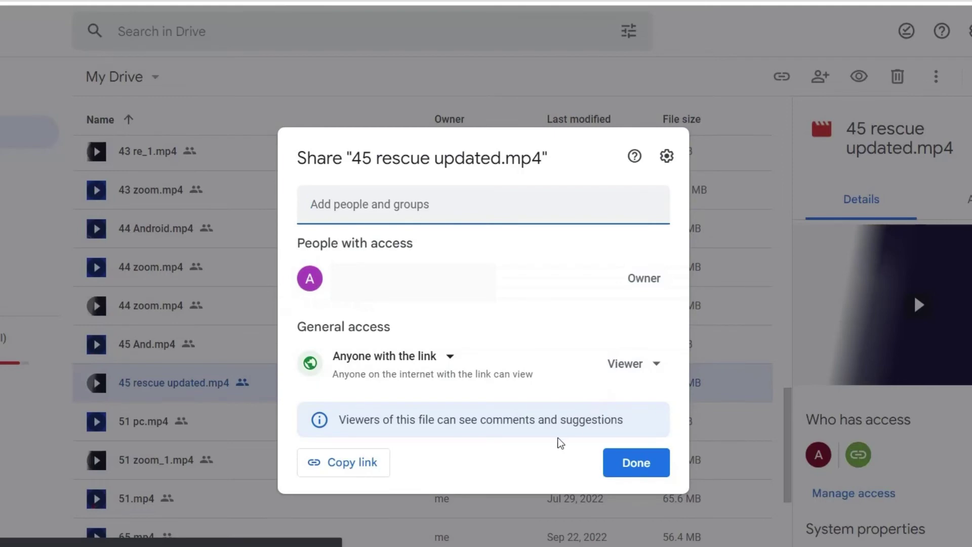
left_click(344, 462)
key("Escape")
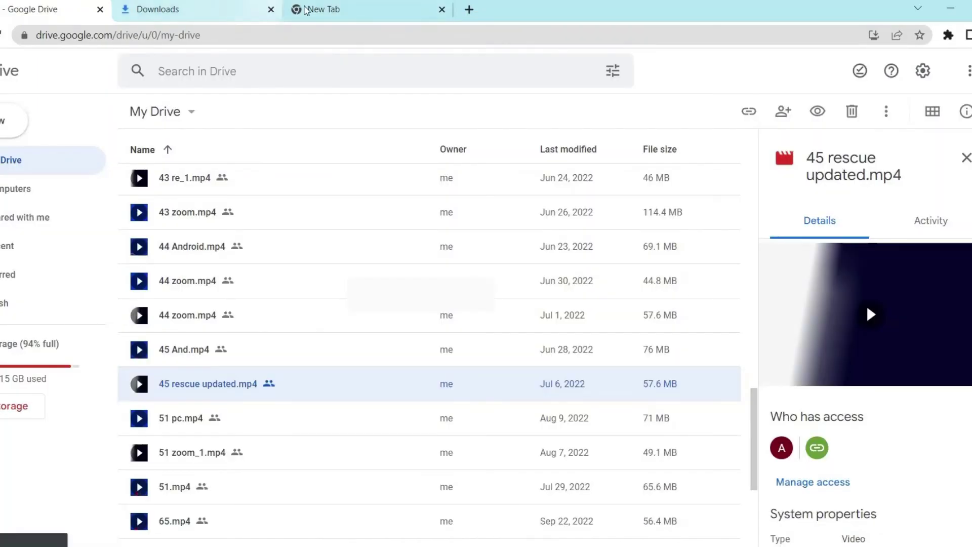
- Paste the copied Drive link into the empty new tab and open it
left_click(270, 9)
key("ctrl+v")
key("Return")
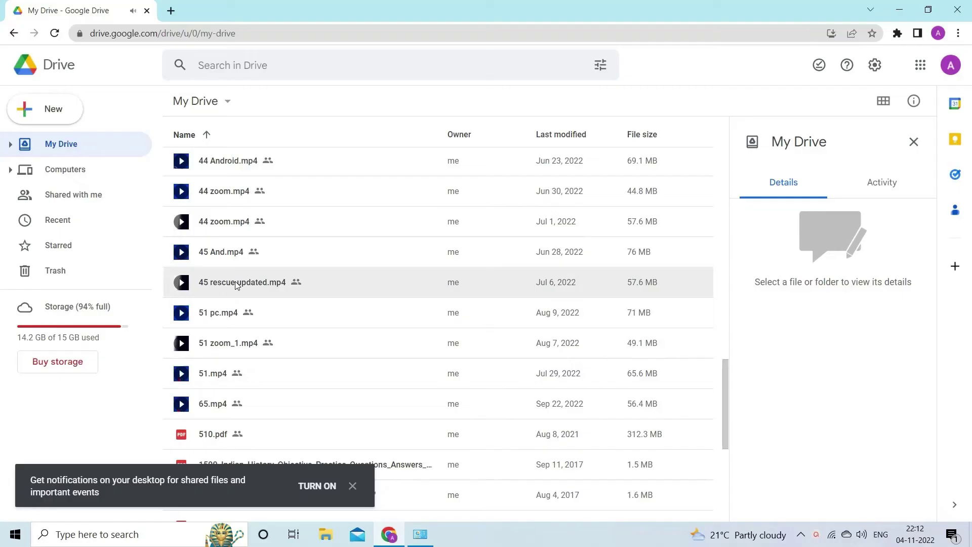
- From the video's Open with > Connect more apps, search the Marketplace for 'video player'
right_click(235, 281)
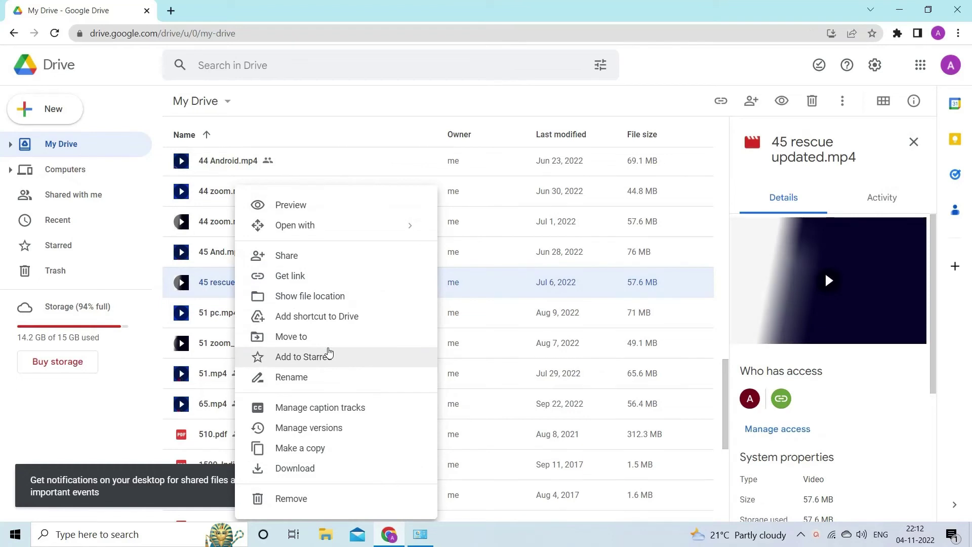
mouse_move(355, 225)
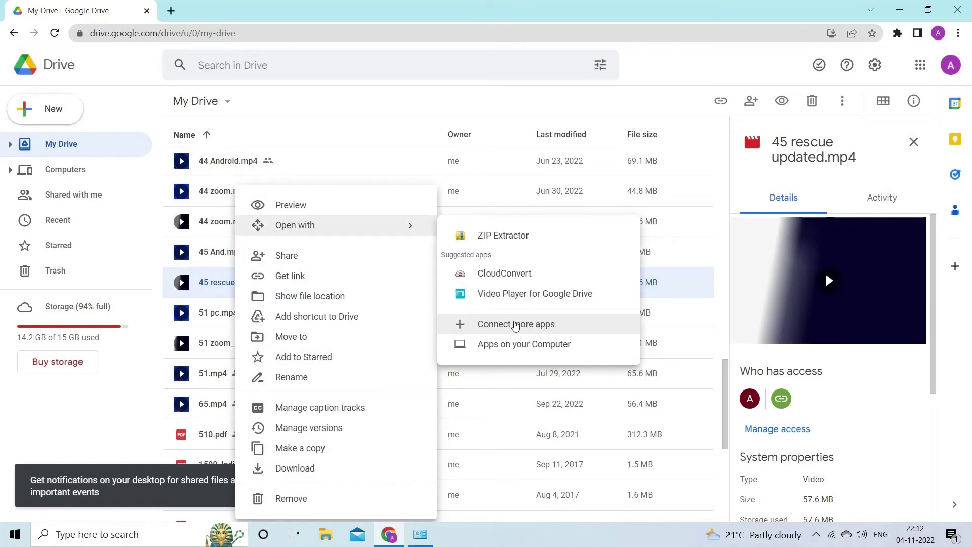
left_click(516, 324)
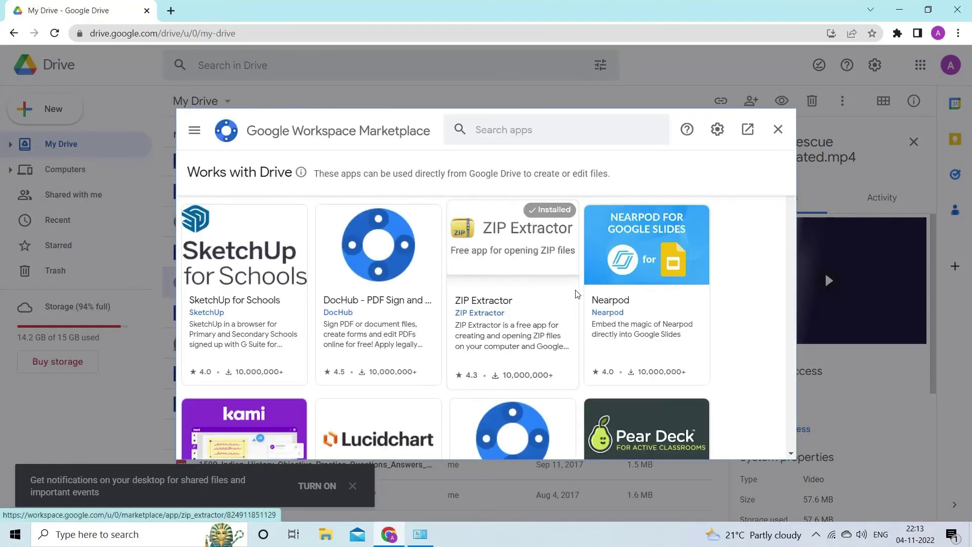
type("ideo")
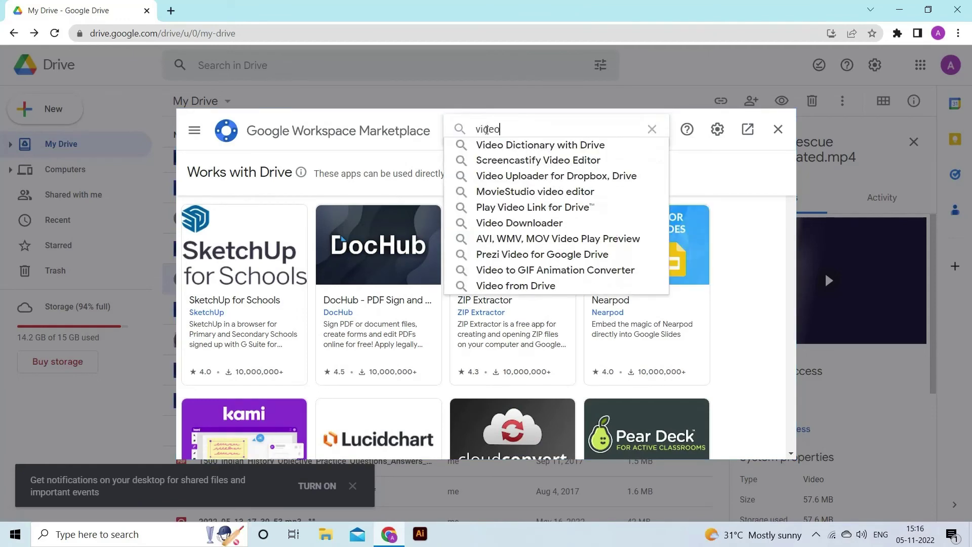
type(" player")
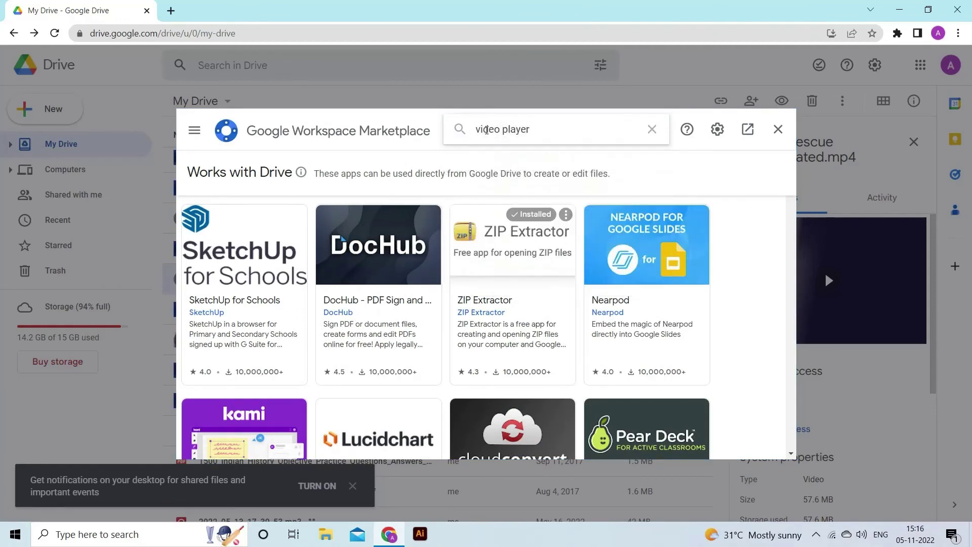
key("Return")
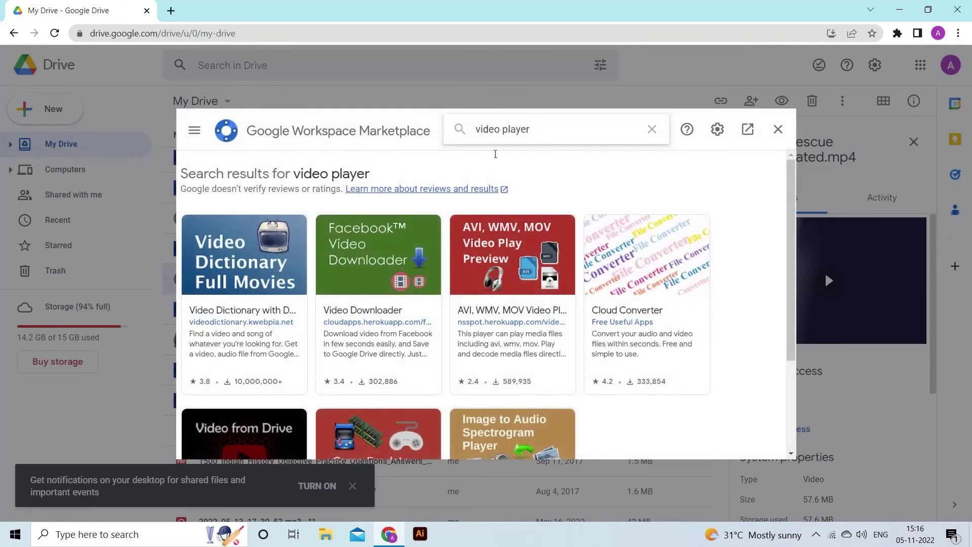
- Install the Video from Drive app and grant its permissions
scroll(433, 248, "down", 3)
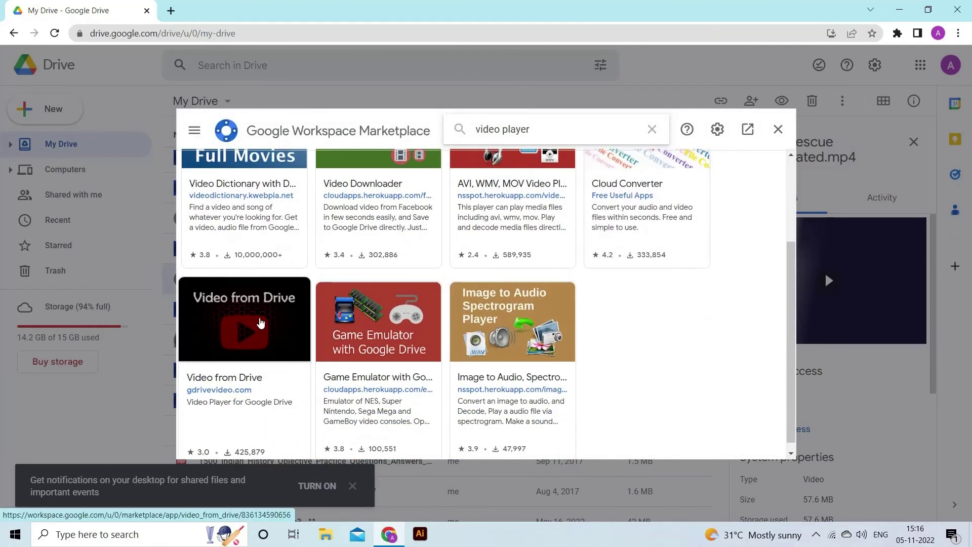
left_click(260, 323)
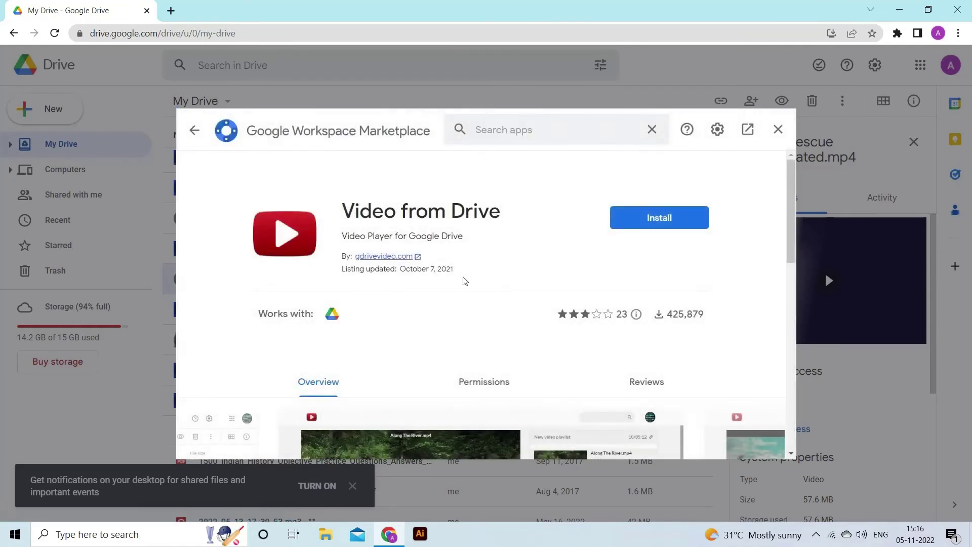
left_click(660, 226)
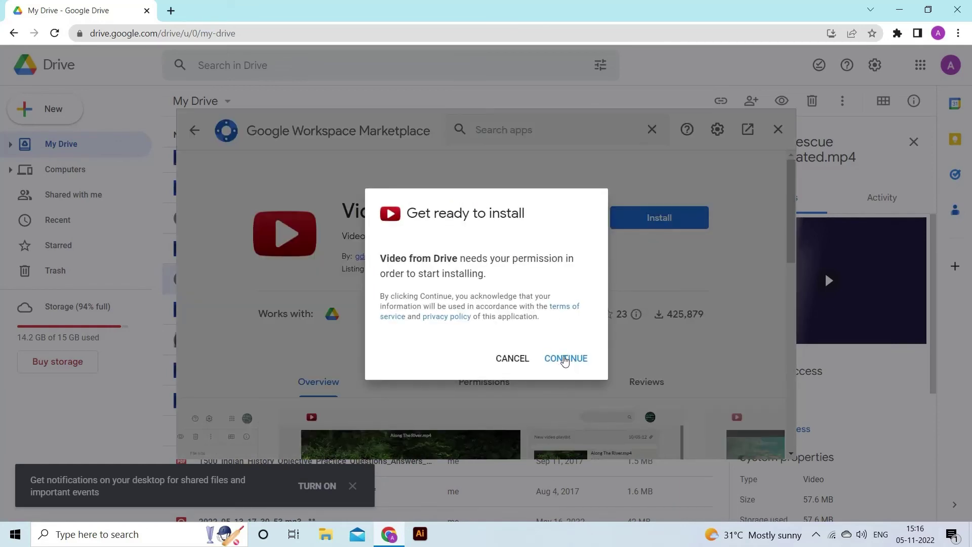
left_click(565, 359)
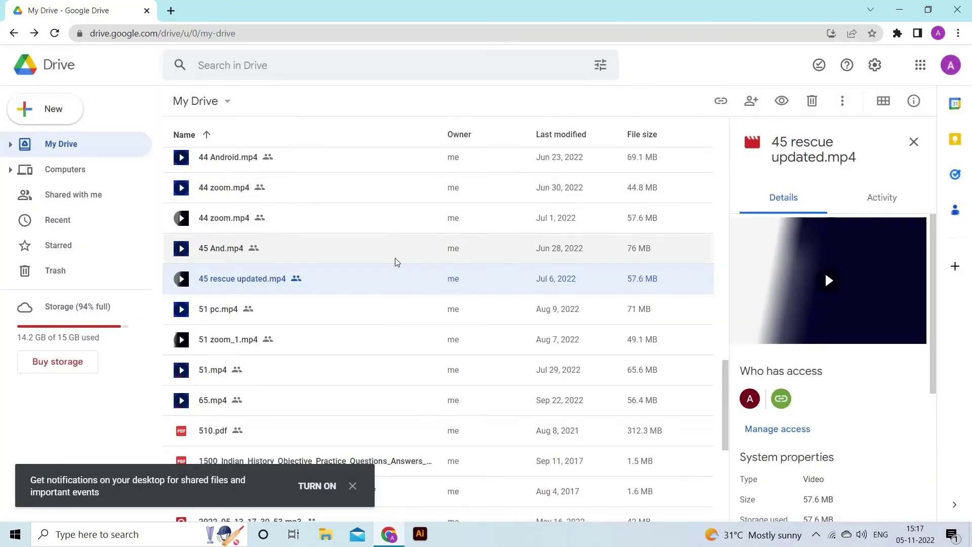
- Open 45 rescue updated.mp4 with Video from Drive, then close its Google sign-in window
right_click(323, 275)
mouse_move(380, 234)
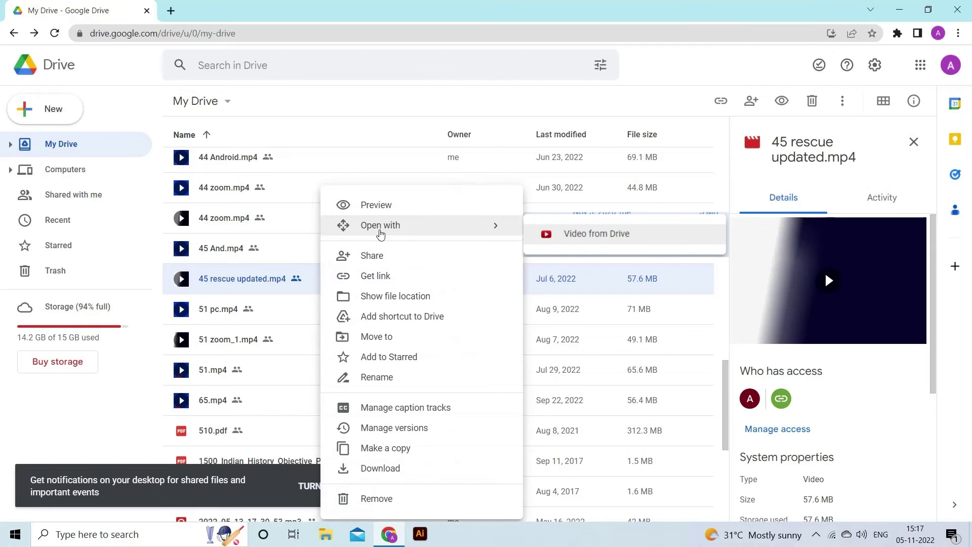
left_click(592, 233)
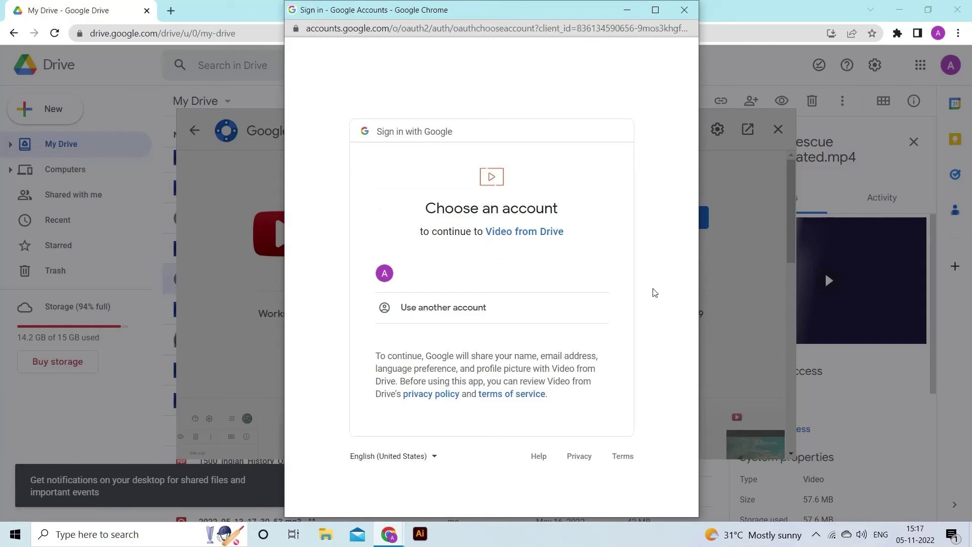
left_click(683, 12)
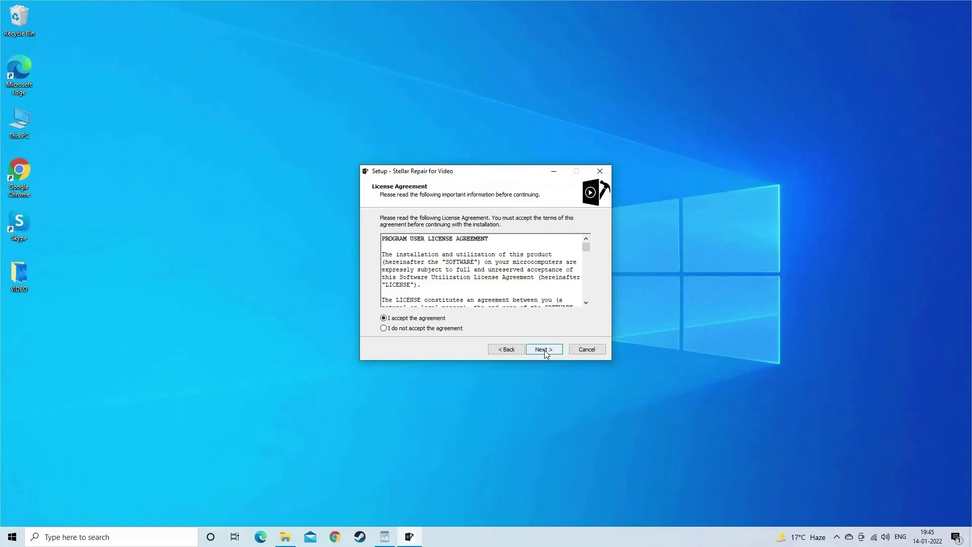
- Install Stellar Repair for Video with the default folder, Start Menu folder and desktop icon
left_click(548, 347)
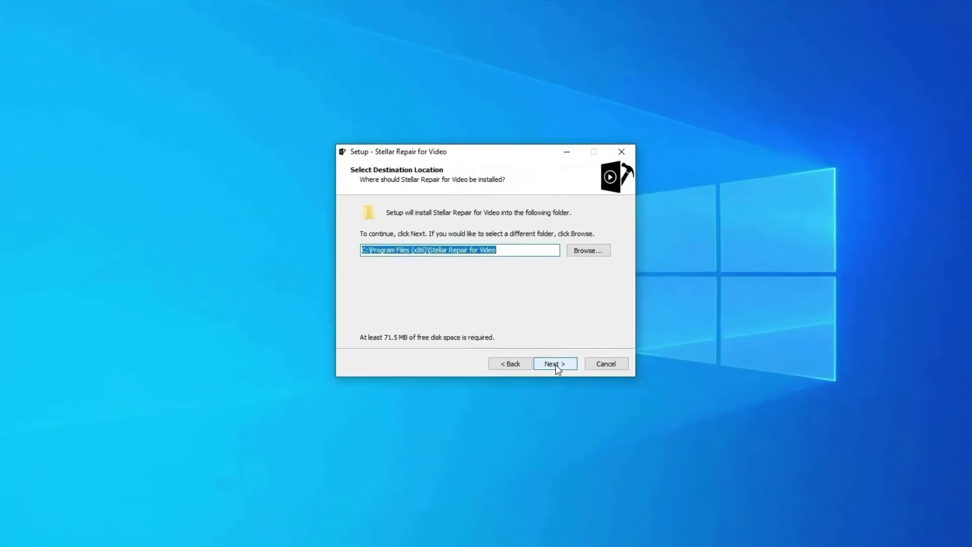
left_click(554, 365)
left_click(555, 364)
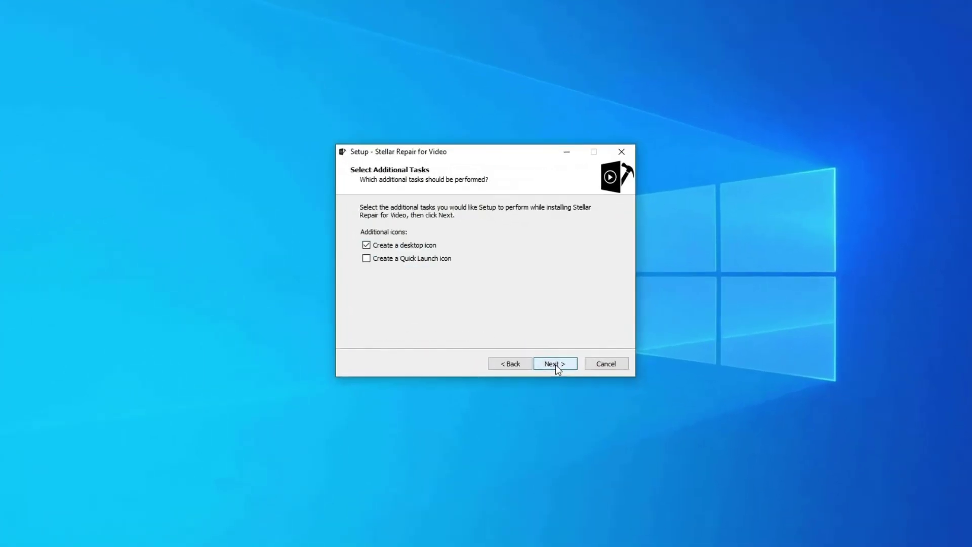
left_click(555, 364)
left_click(555, 364)
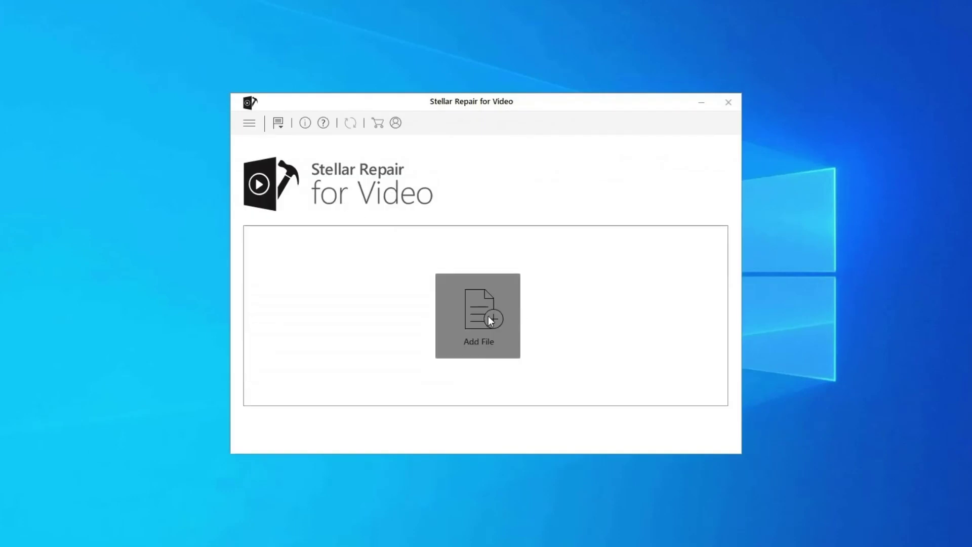
- Add WINDOW.AVI from Desktop\VIDEO, repair it, and acknowledge the completion message
left_click(488, 316)
double_click(395, 210)
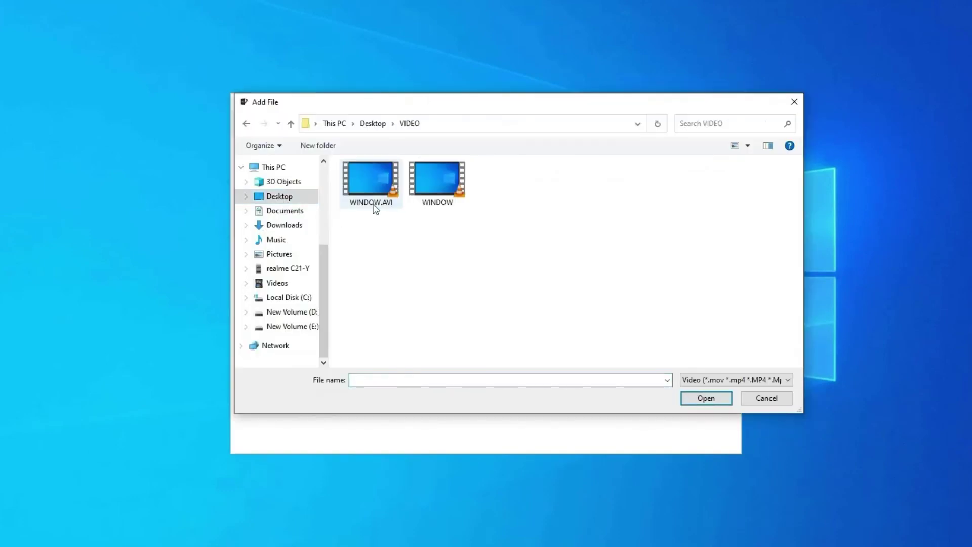
left_click(370, 199)
double_click(371, 202)
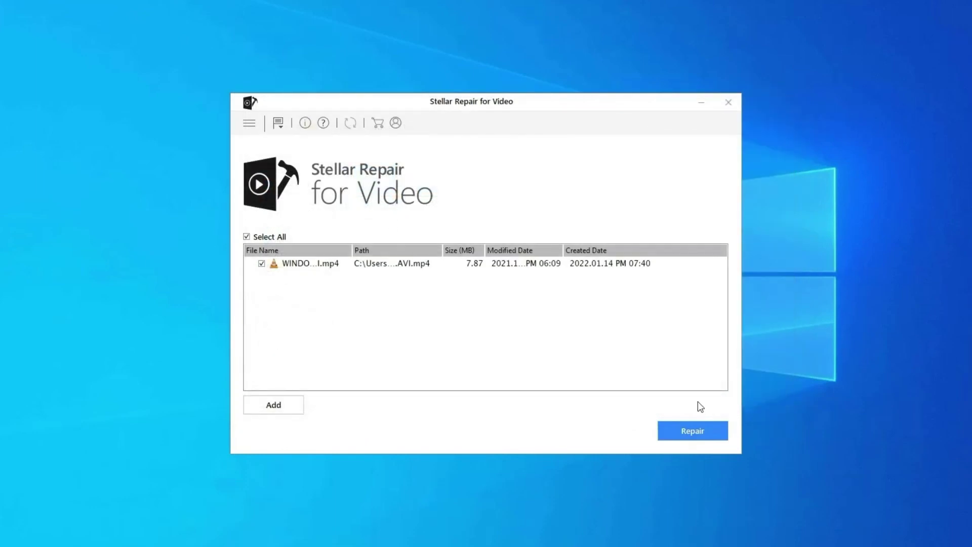
left_click(693, 431)
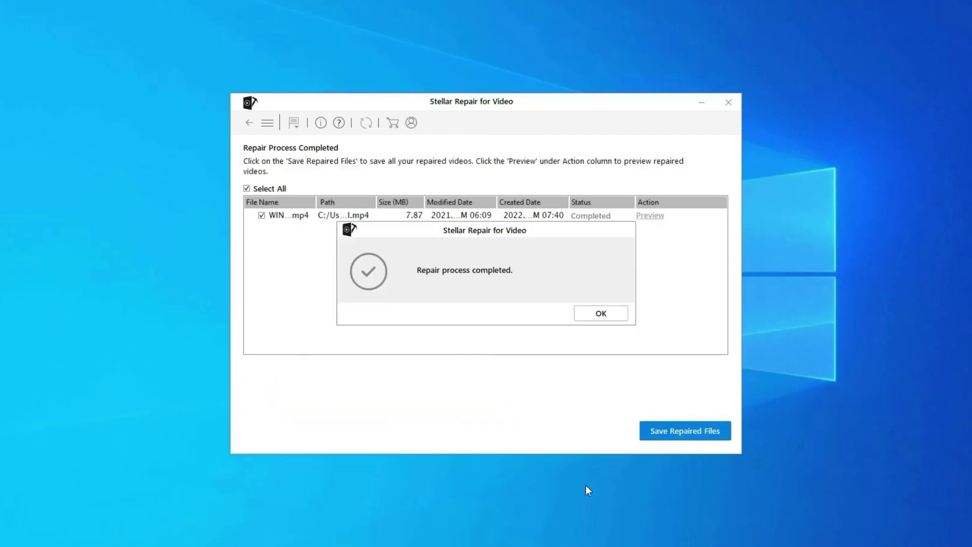
left_click(615, 315)
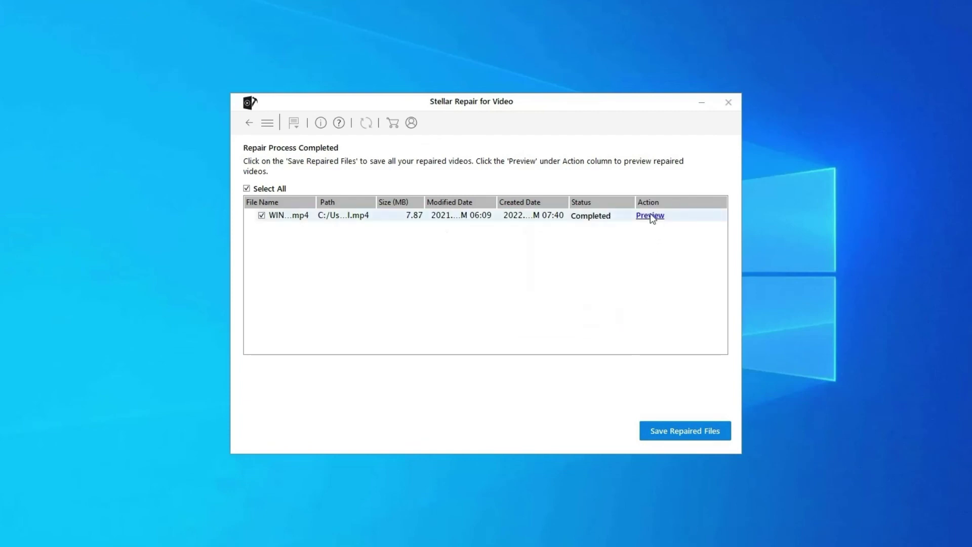